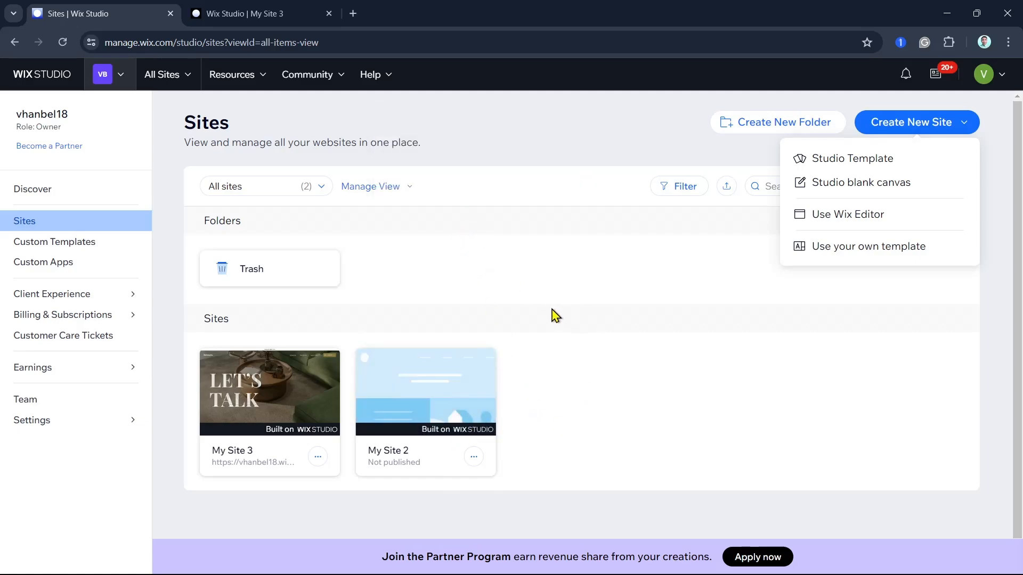
Review the options for creating a new site and switch to the My Site 3 editor.
click(962, 126)
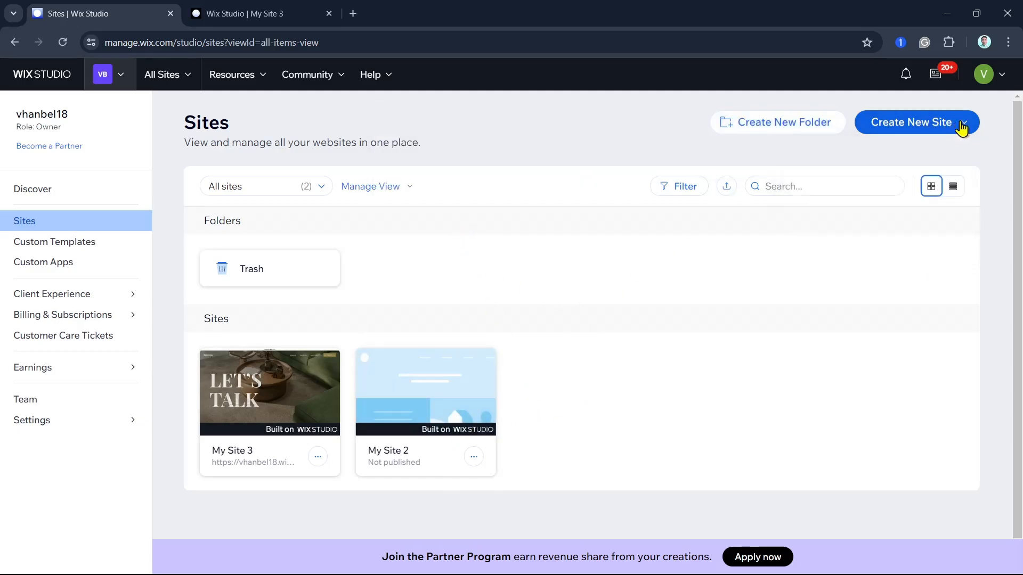
click(962, 126)
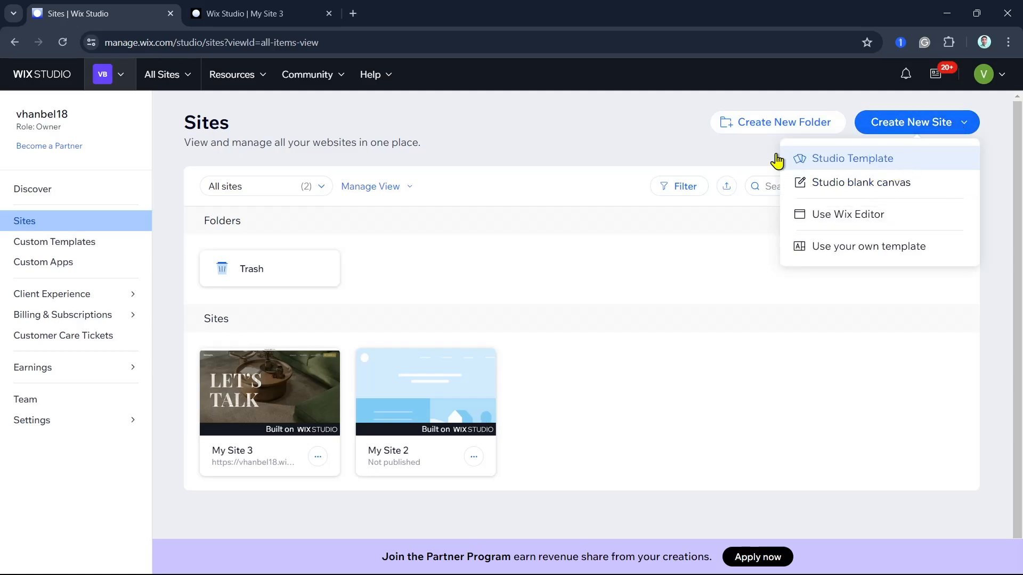
click(254, 13)
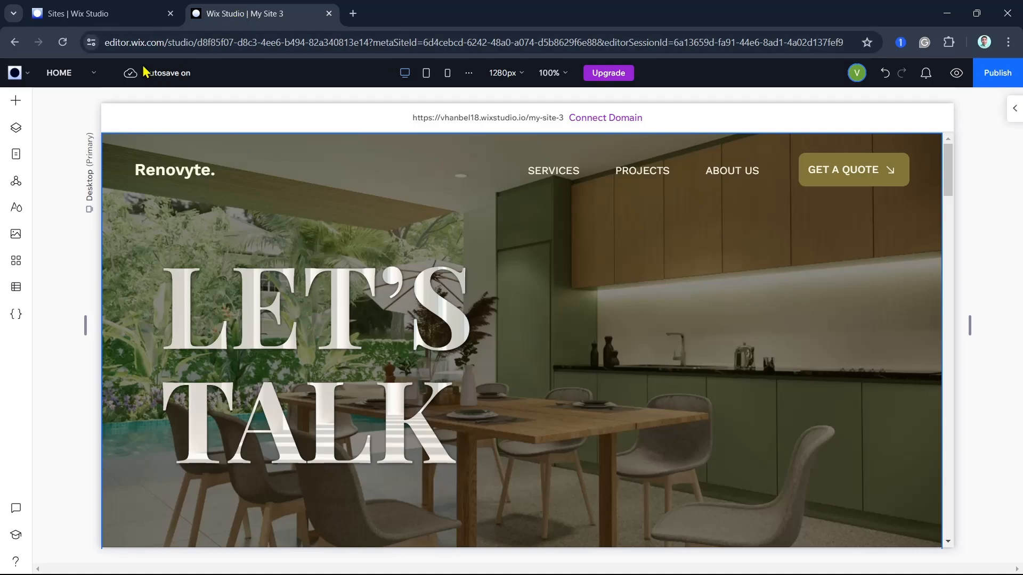
Add a YouTube single video player to the hero section and place it beside the LET'S TALK heading.
click(17, 103)
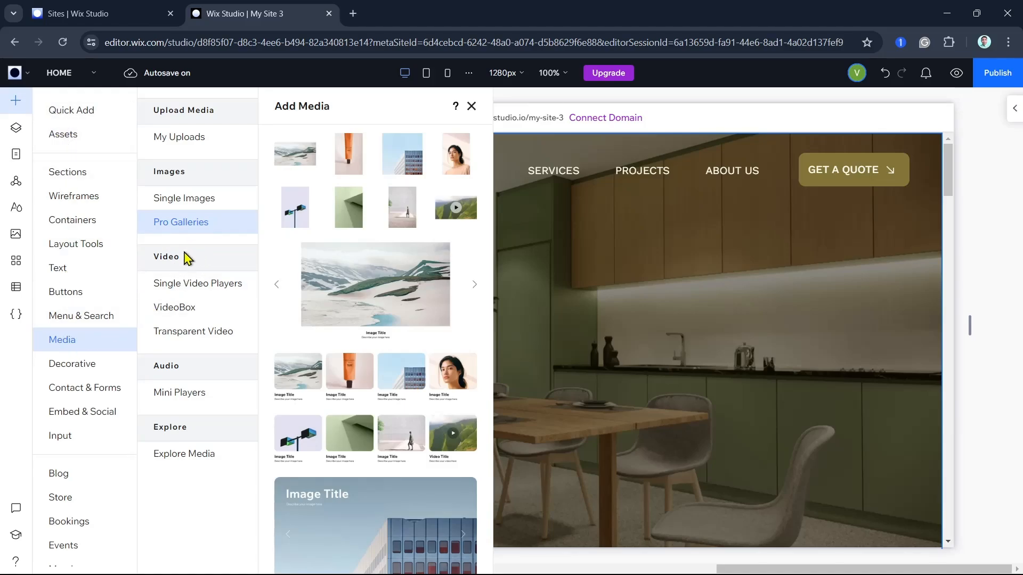
click(201, 285)
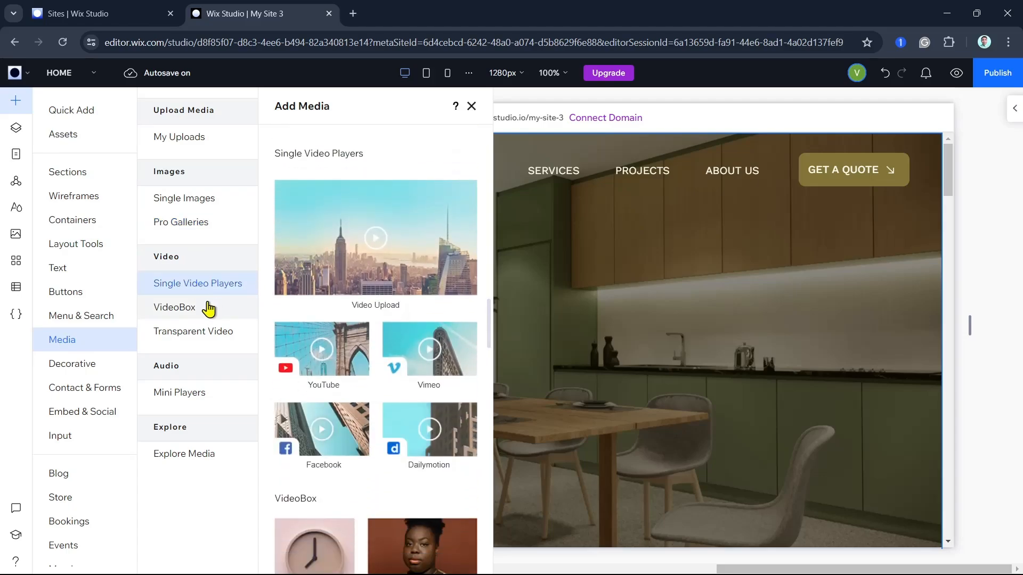
click(198, 310)
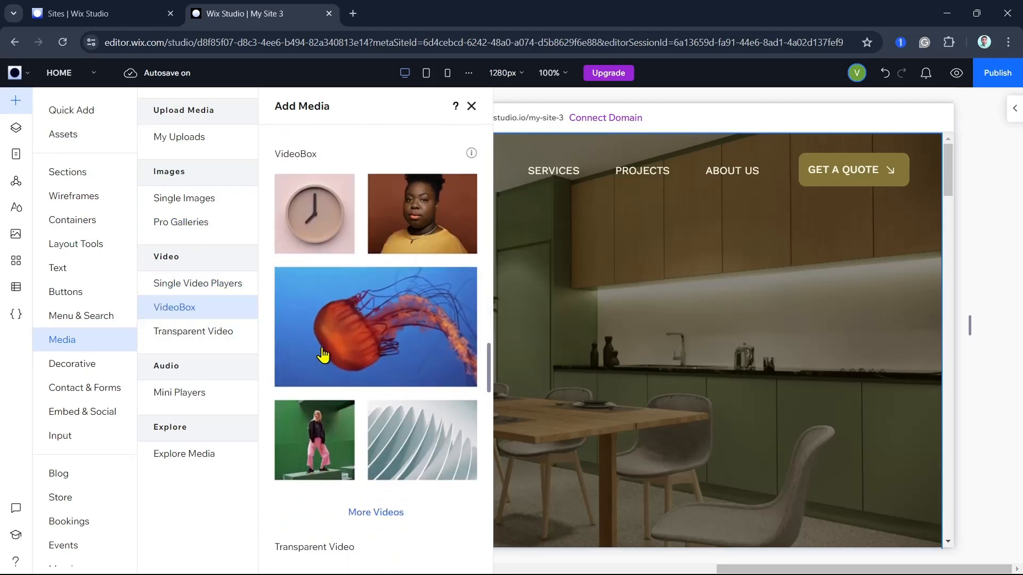
click(211, 336)
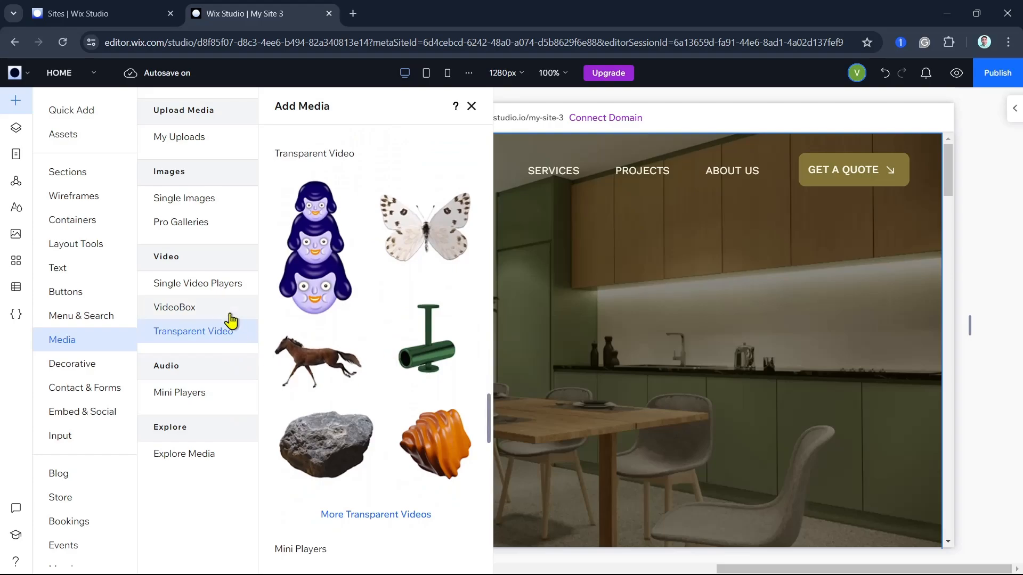
click(203, 293)
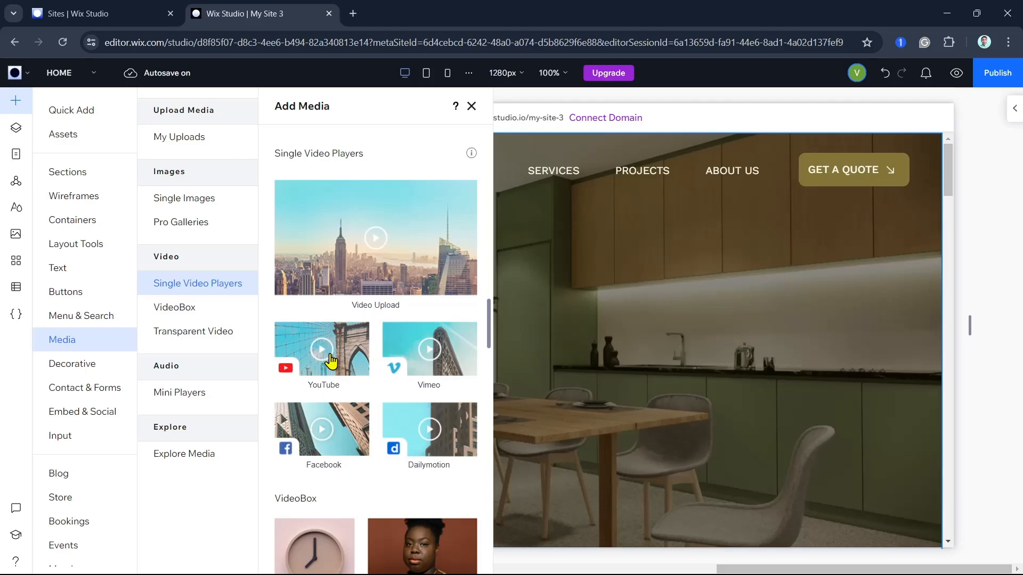
click(328, 360)
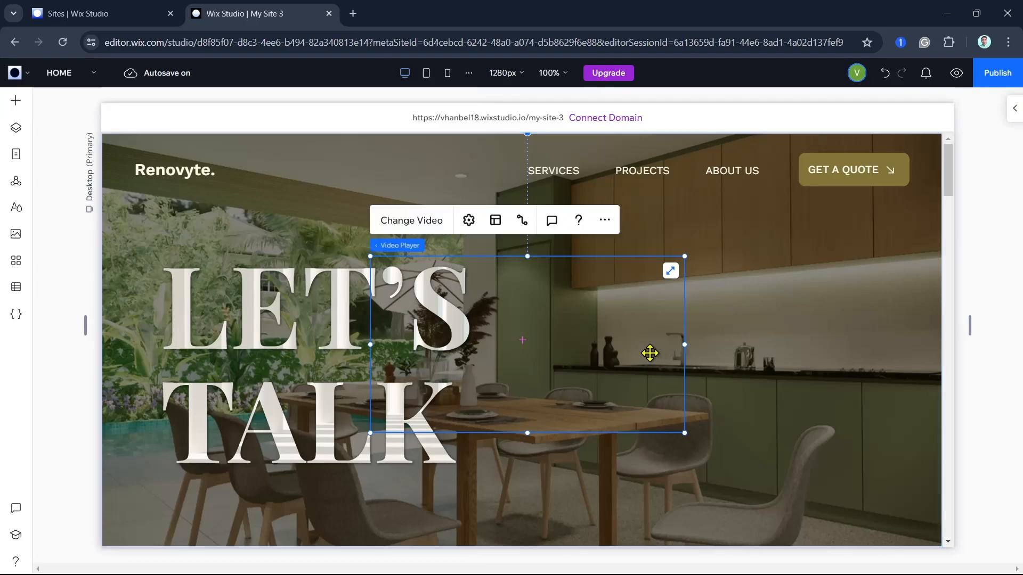
drag(558, 342, 735, 347)
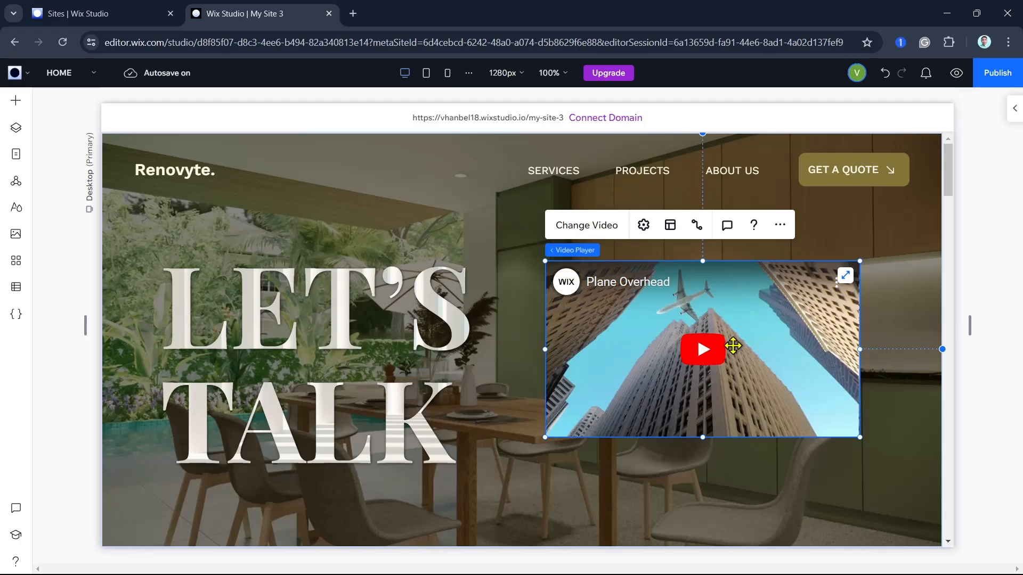
click(638, 229)
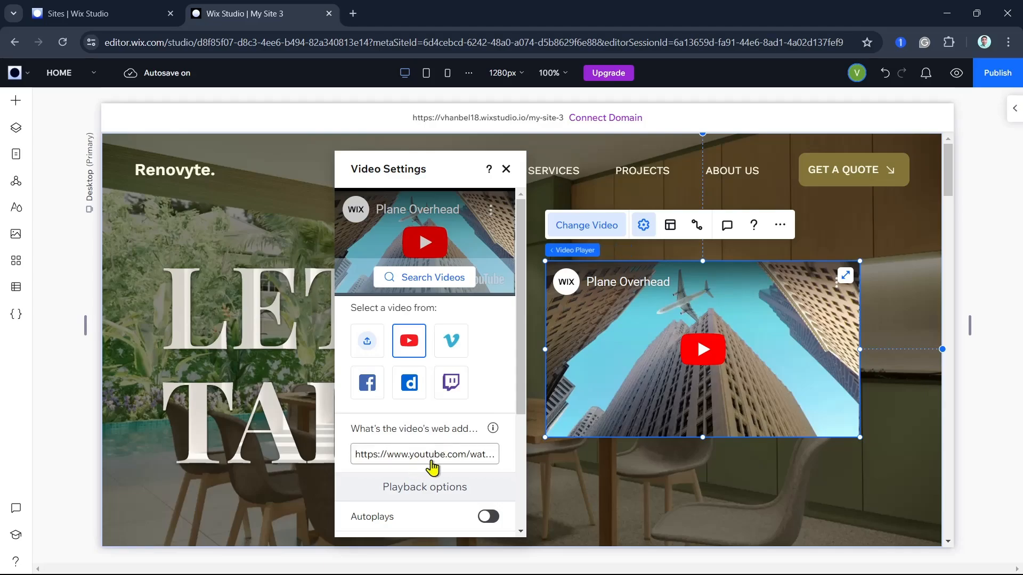
click(434, 458)
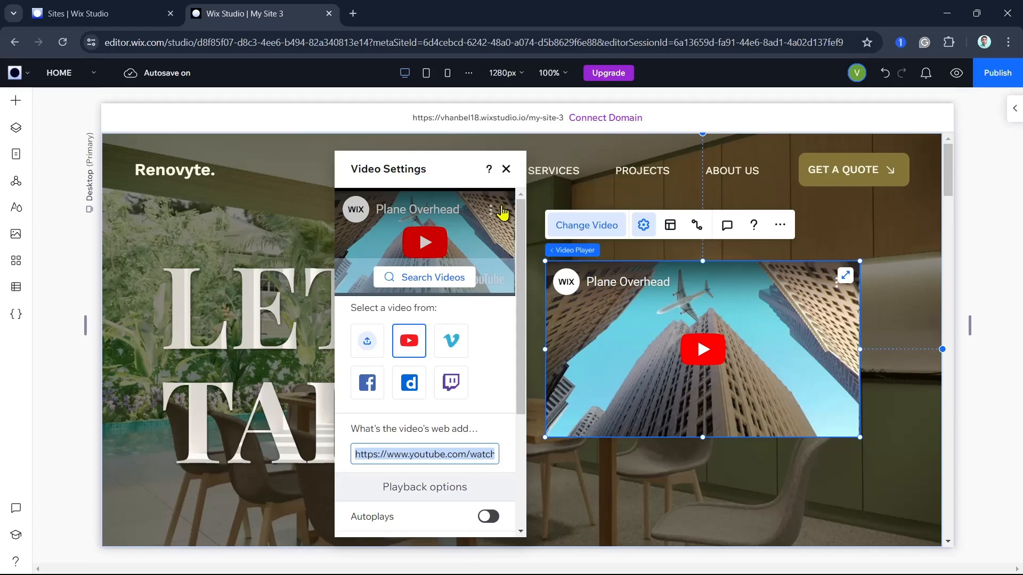
click(506, 169)
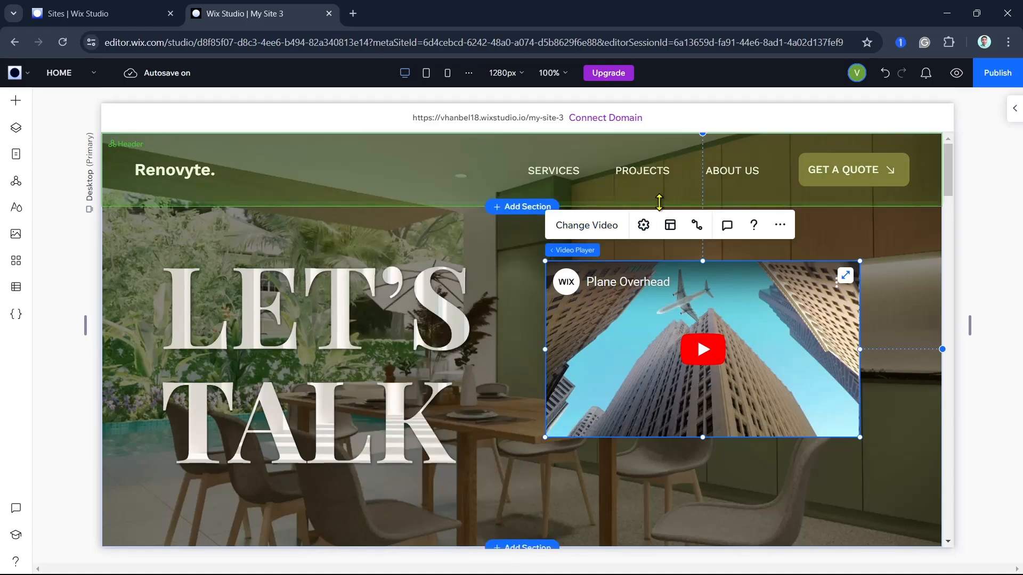
click(643, 227)
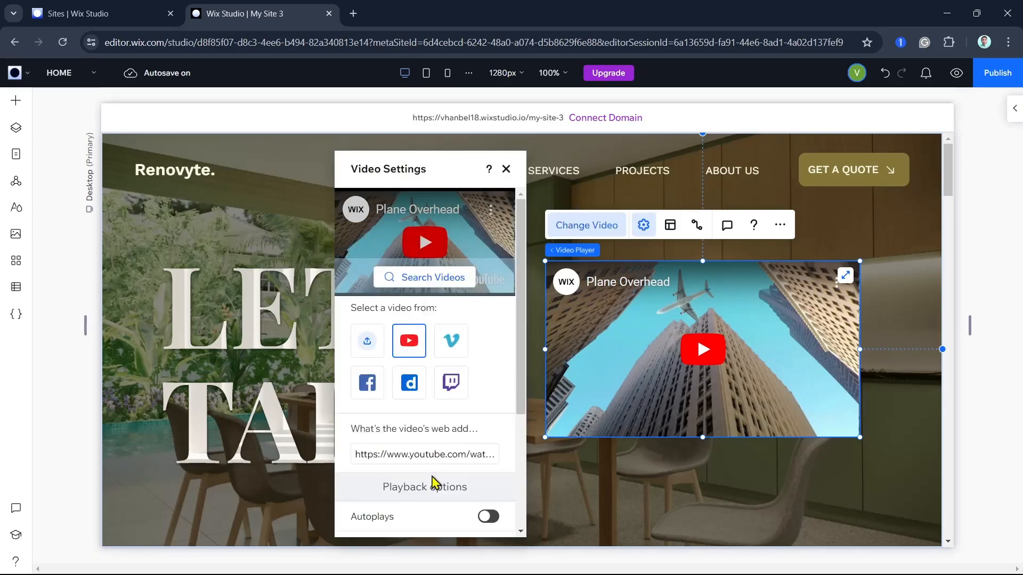
click(432, 452)
text(https://www.youtube.com/watch?v=Qe0UPW0plg0)
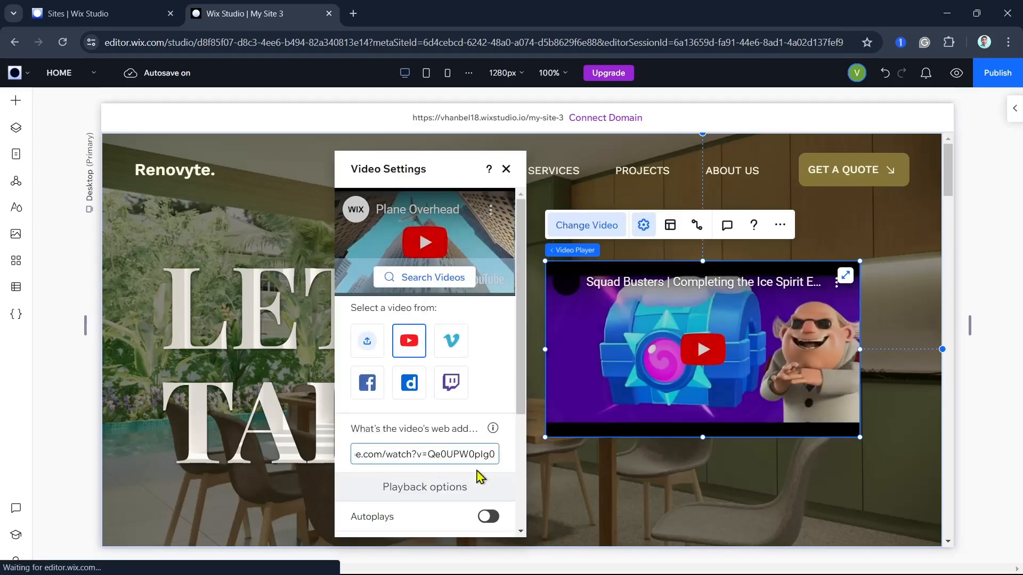
scroll(474, 448, down, 3)
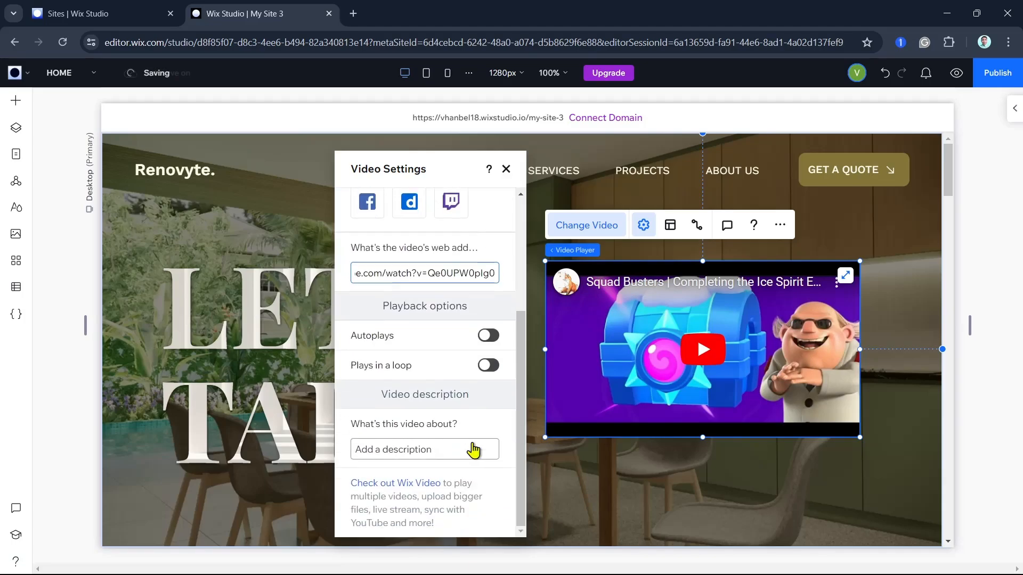
click(506, 169)
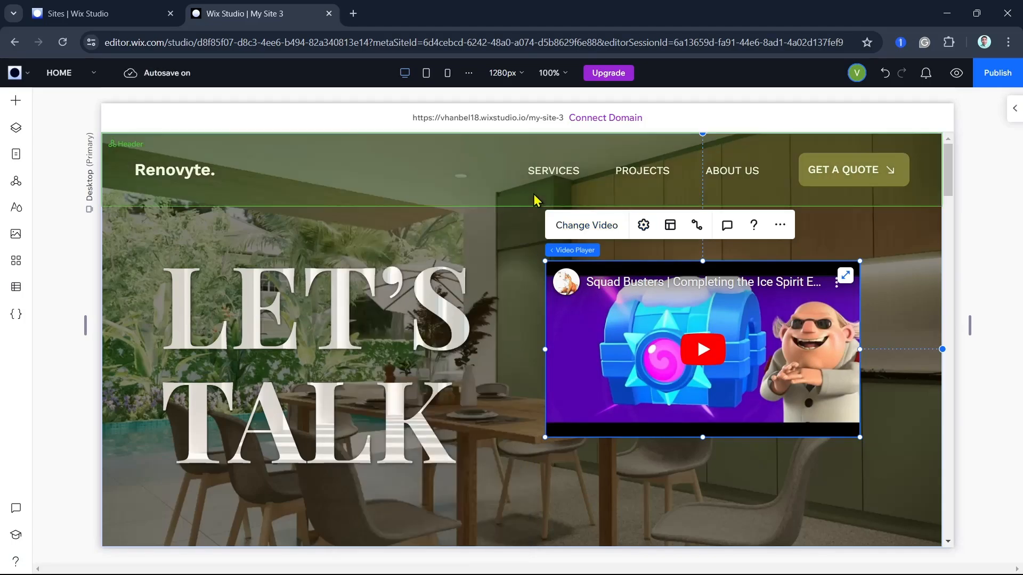
Examine the video player's settings help, its layout options, and its design and position properties.
click(643, 224)
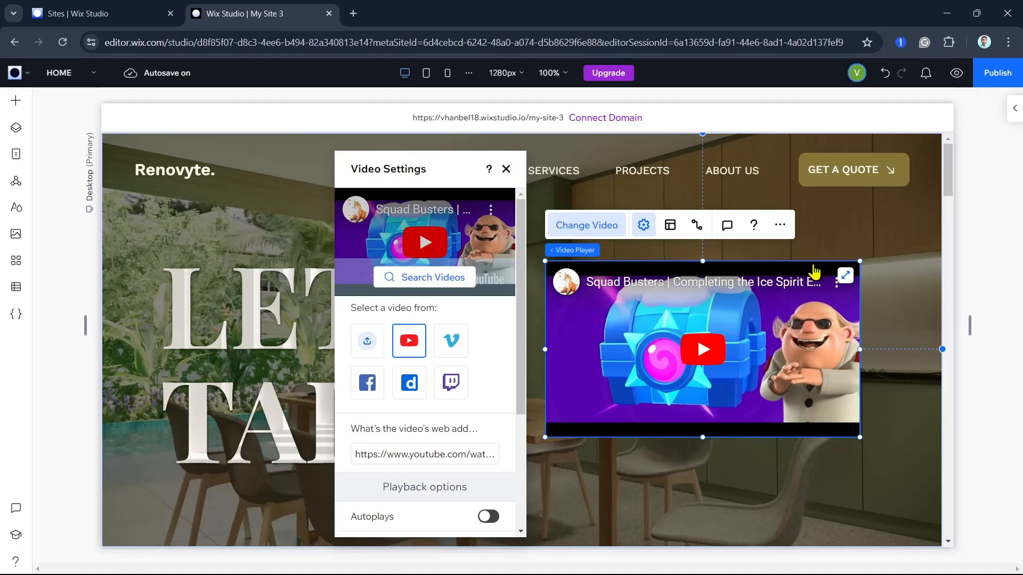
click(846, 275)
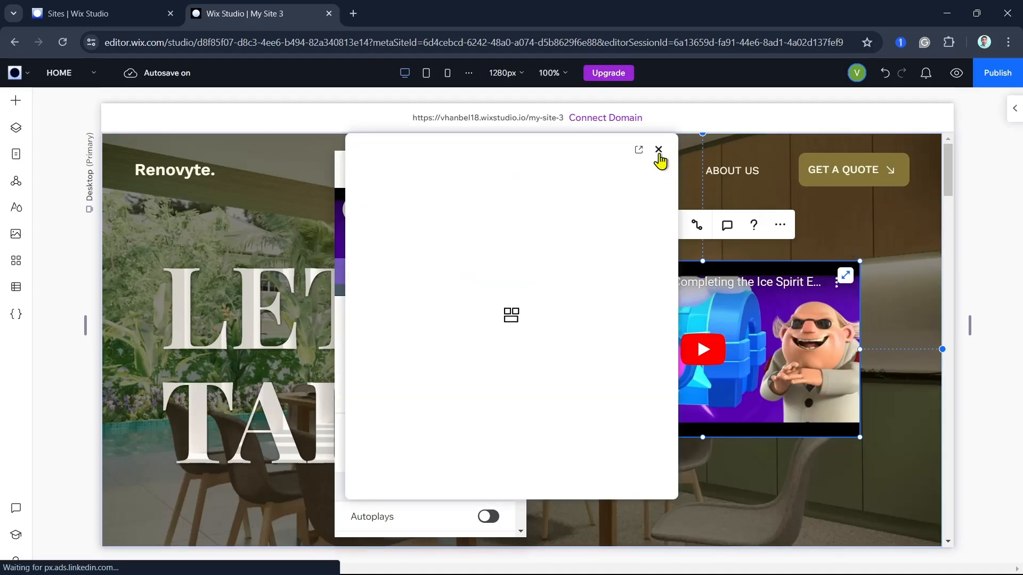
drag(629, 162, 749, 165)
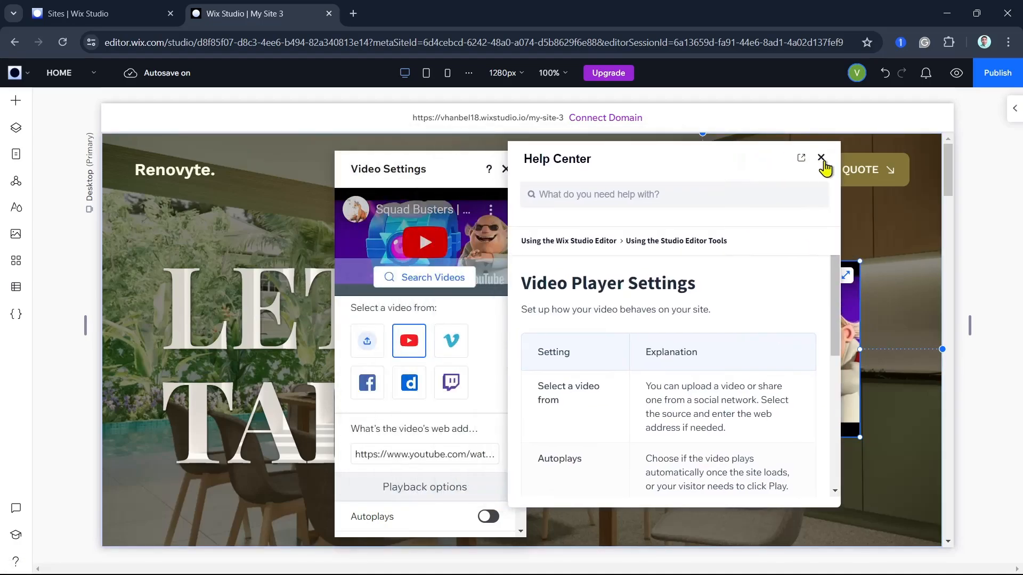
click(823, 156)
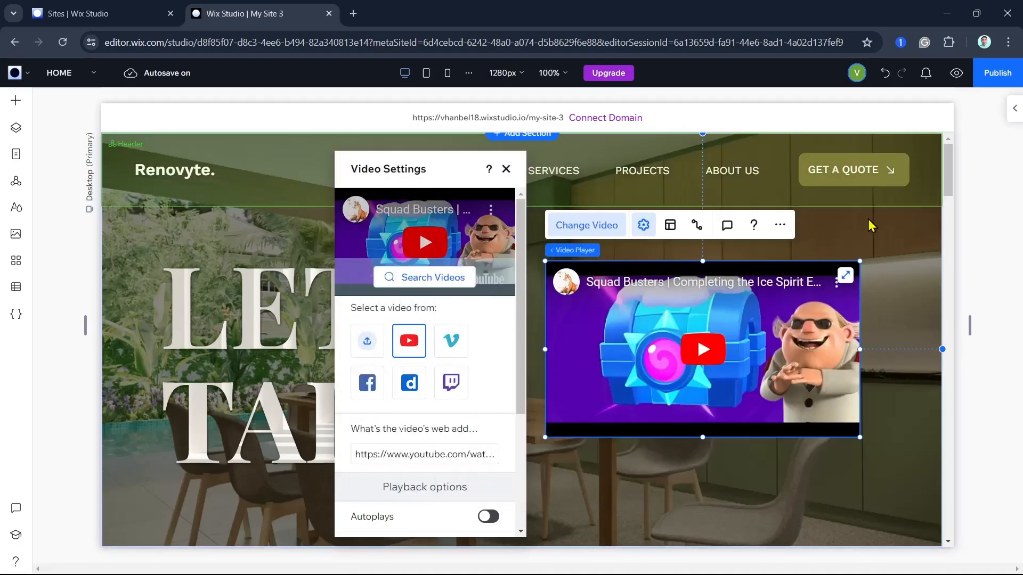
click(670, 225)
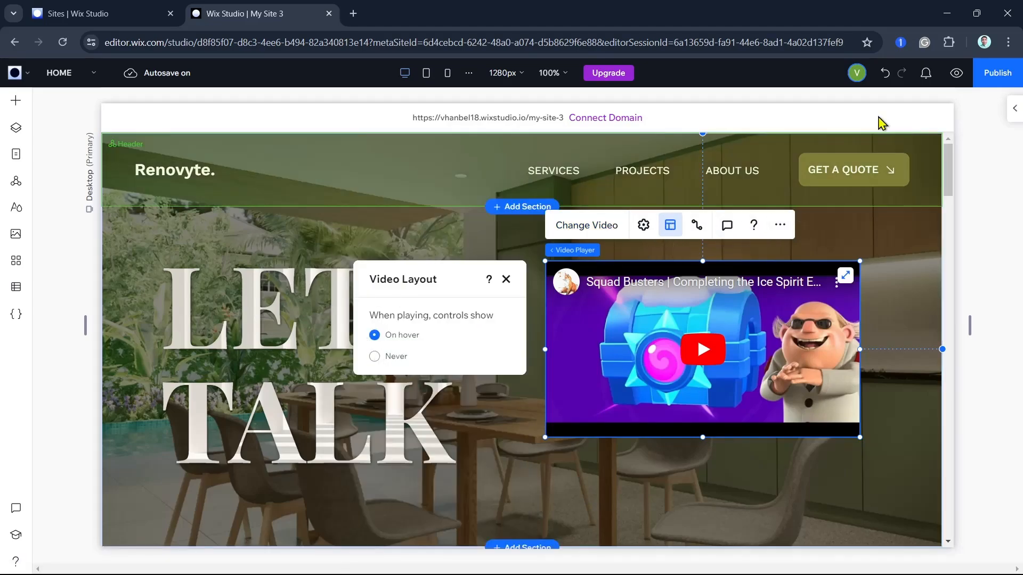
click(1011, 109)
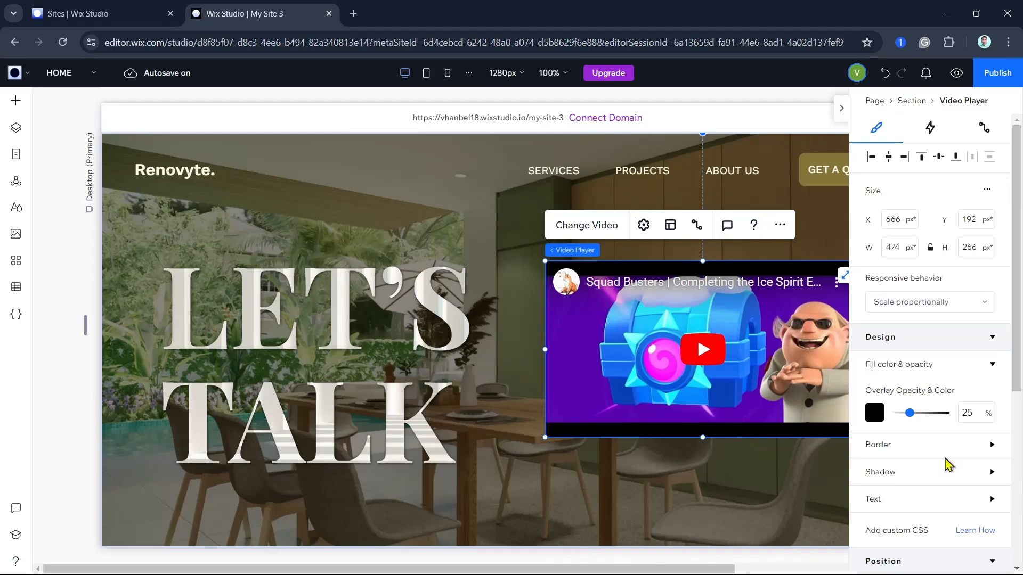
scroll(947, 465, down, 5)
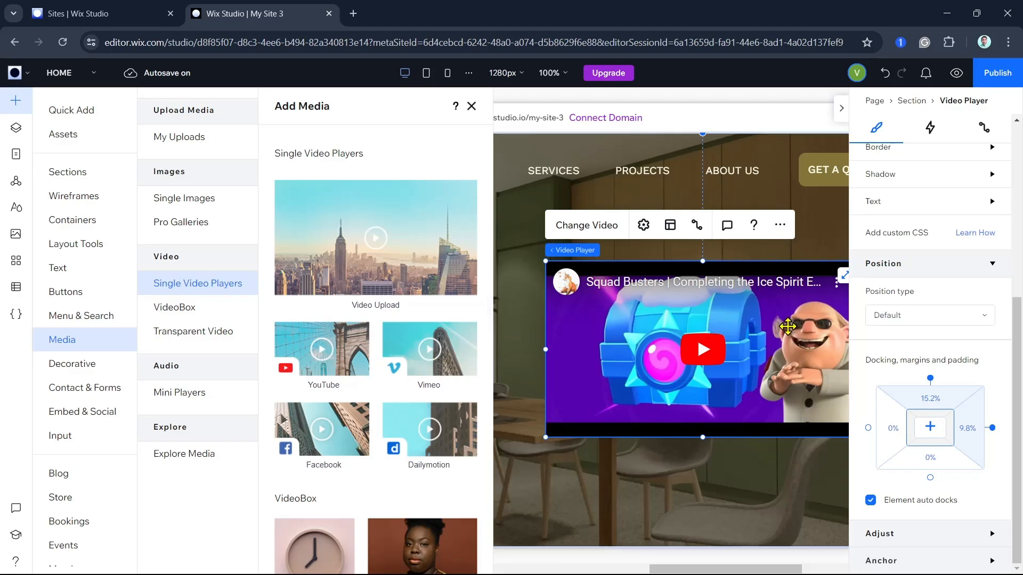
Delete the video player from the hero section and collapse the element properties.
click(788, 326)
key(Delete)
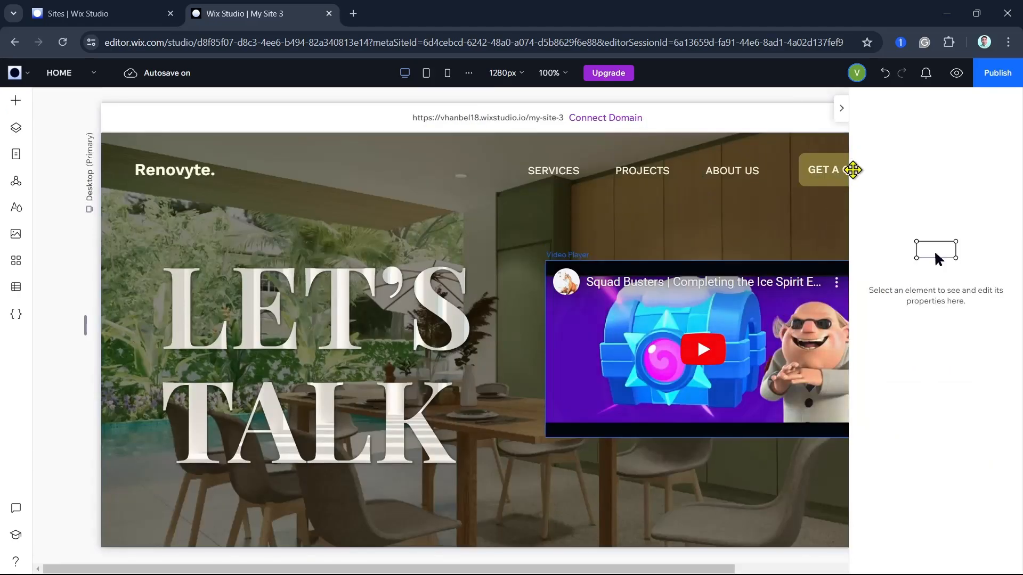
click(841, 108)
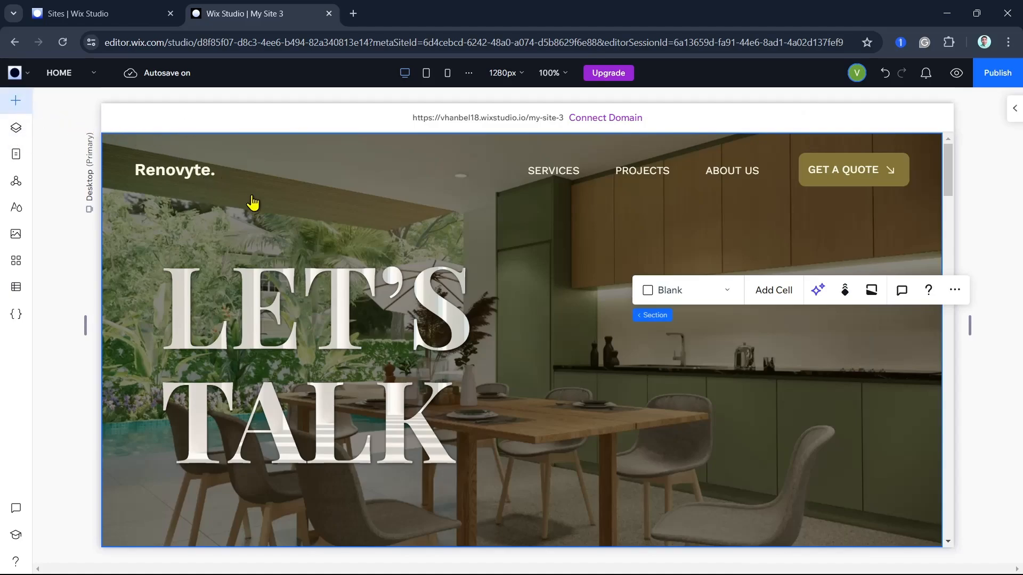
Add an IFrame element to the hero section, enlarge it, and place it beside the LET'S TALK heading.
click(27, 115)
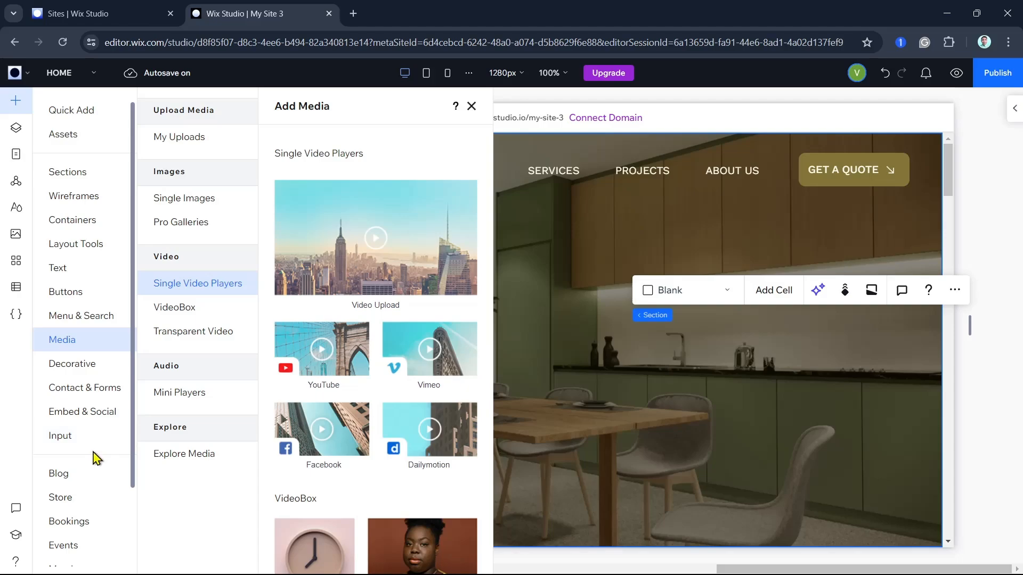
click(65, 113)
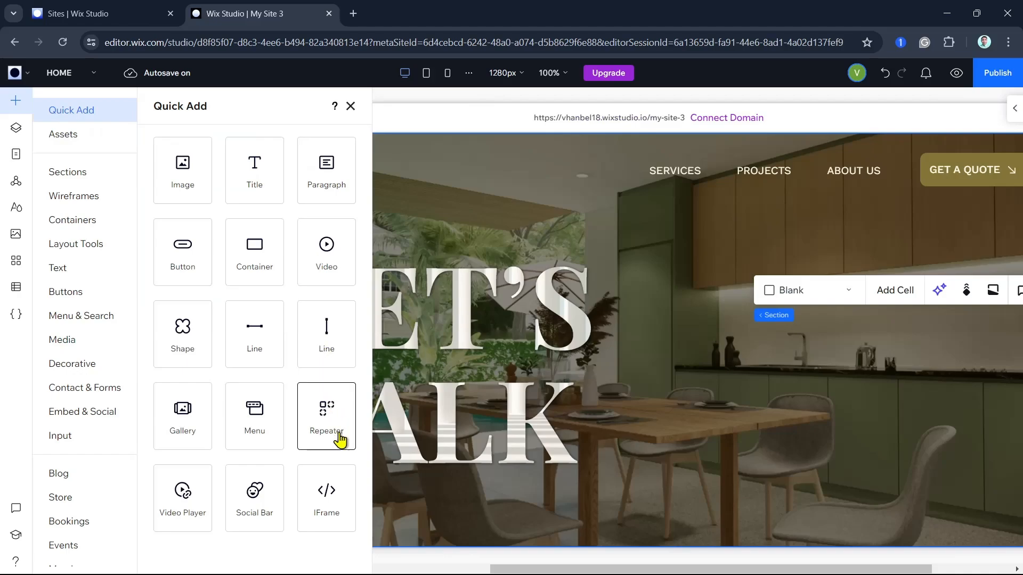
click(328, 498)
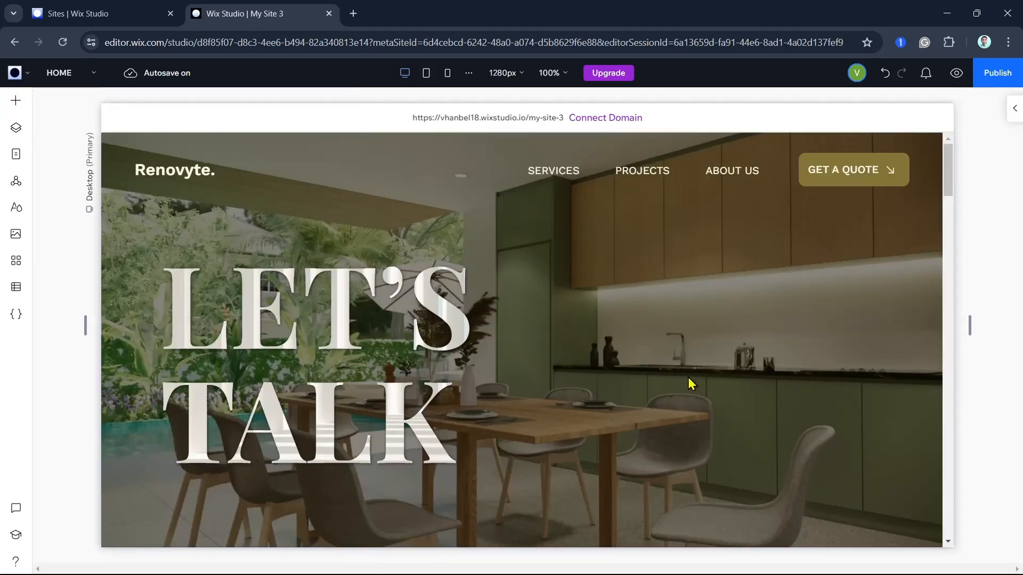
drag(560, 330, 698, 355)
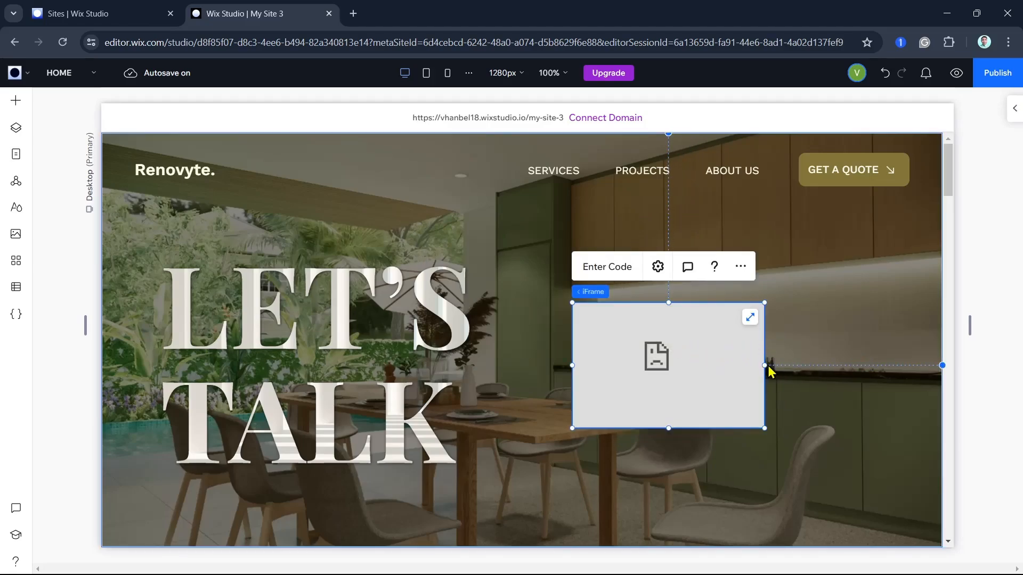
drag(763, 427, 849, 466)
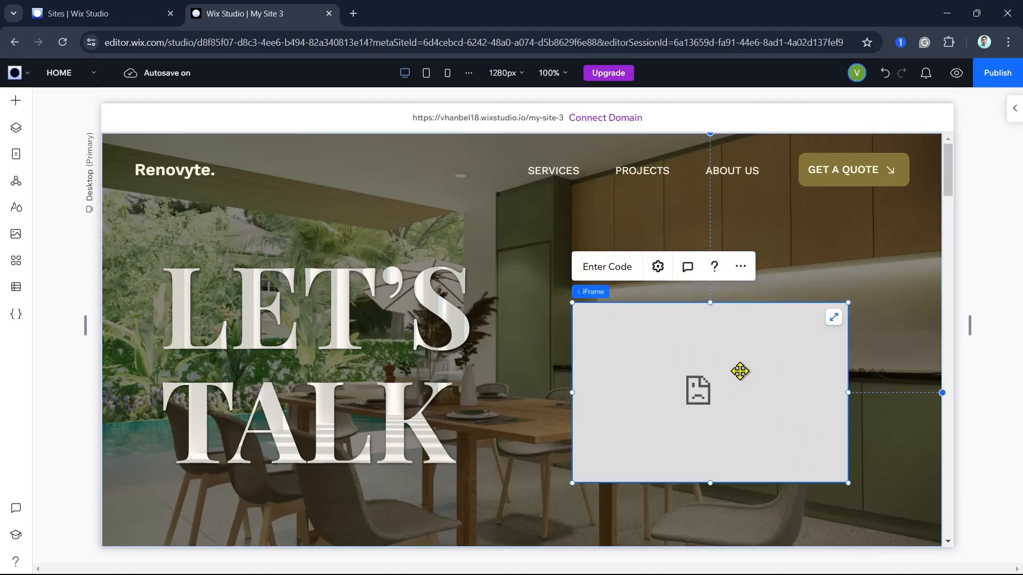
drag(719, 377, 711, 345)
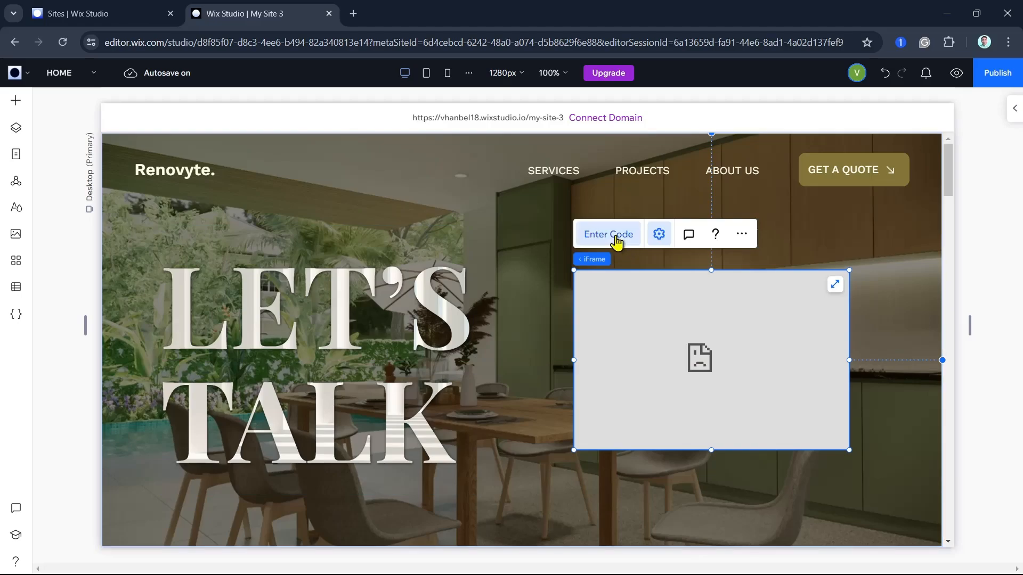
Check the iFrame's HTML code settings and view the page at the mobile breakpoint.
click(589, 241)
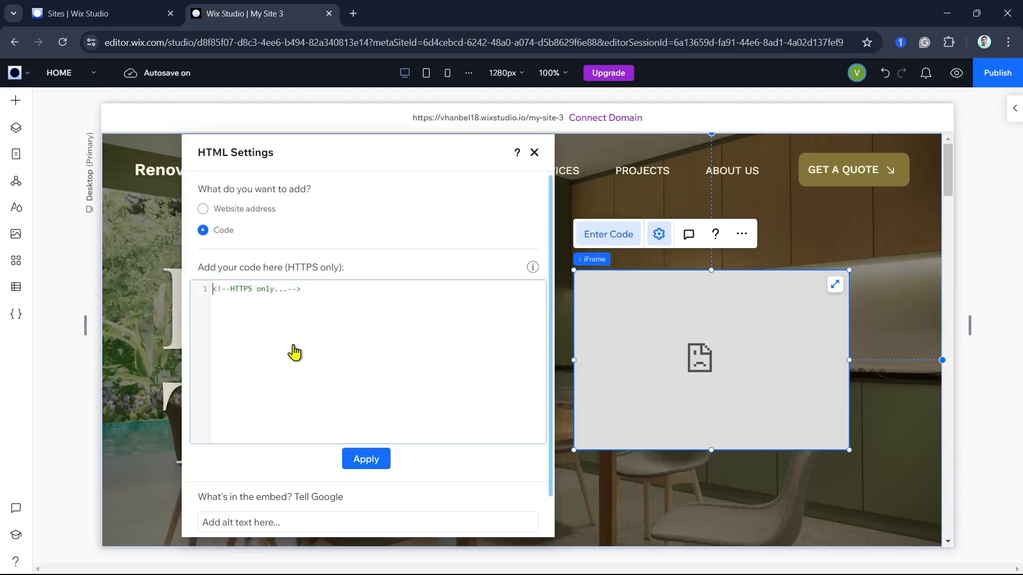
click(535, 154)
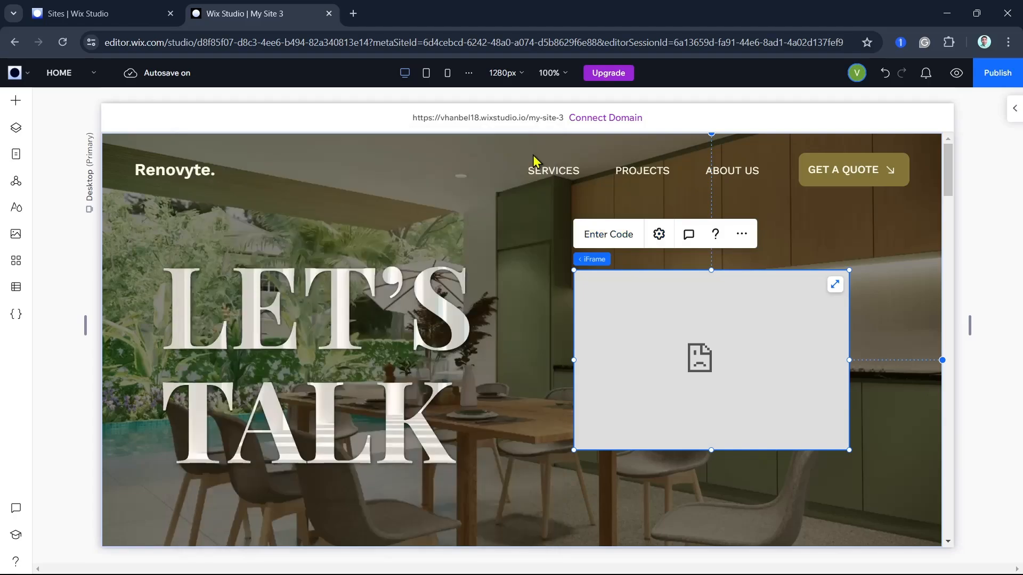
click(448, 74)
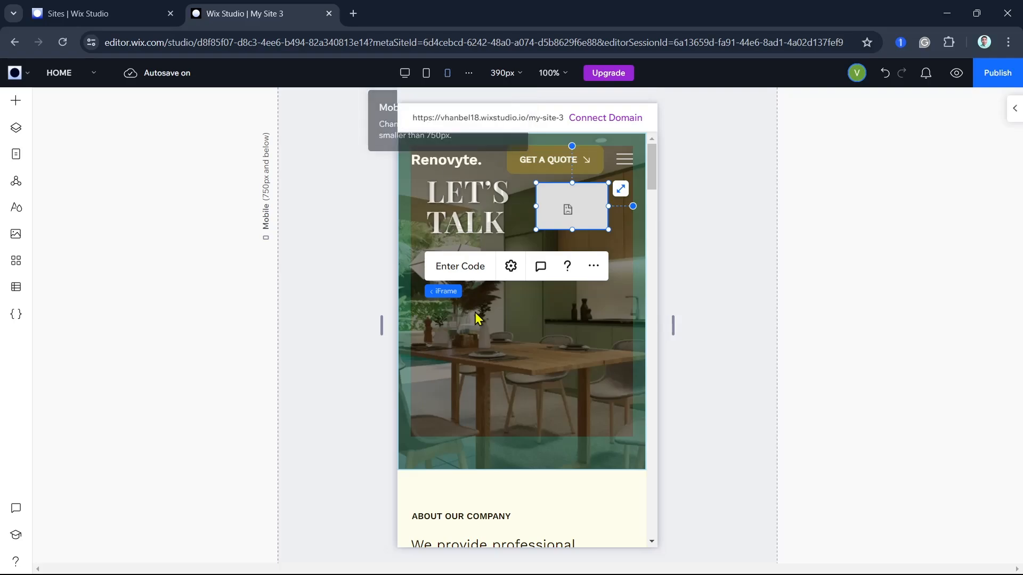
Enlarge the iFrame on the mobile breakpoint and center it horizontally in the hero section below the LET'S TALK heading.
scroll(502, 422, down, 10)
scroll(505, 422, up, 8)
scroll(503, 422, up, 2)
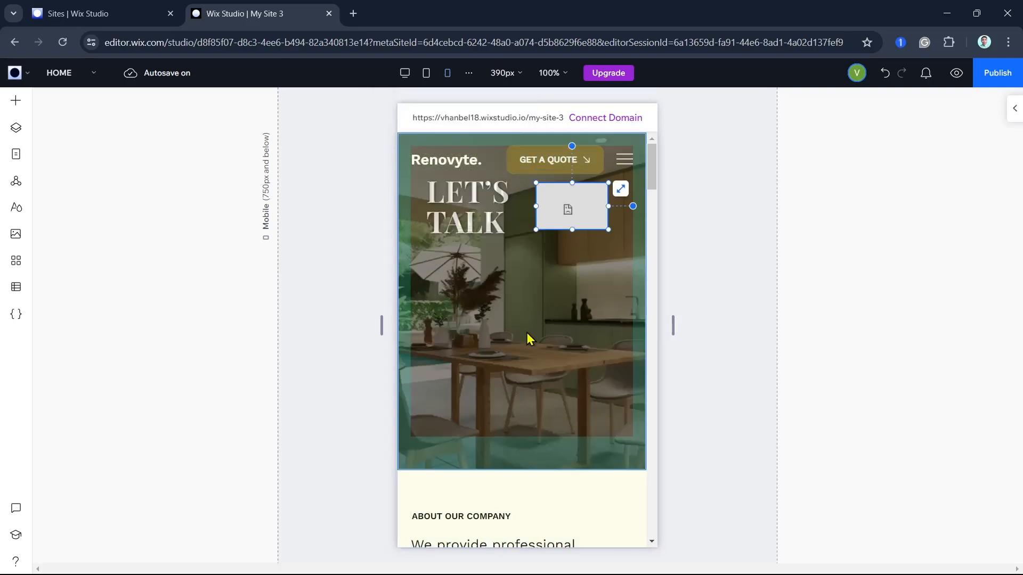
drag(544, 247, 591, 381)
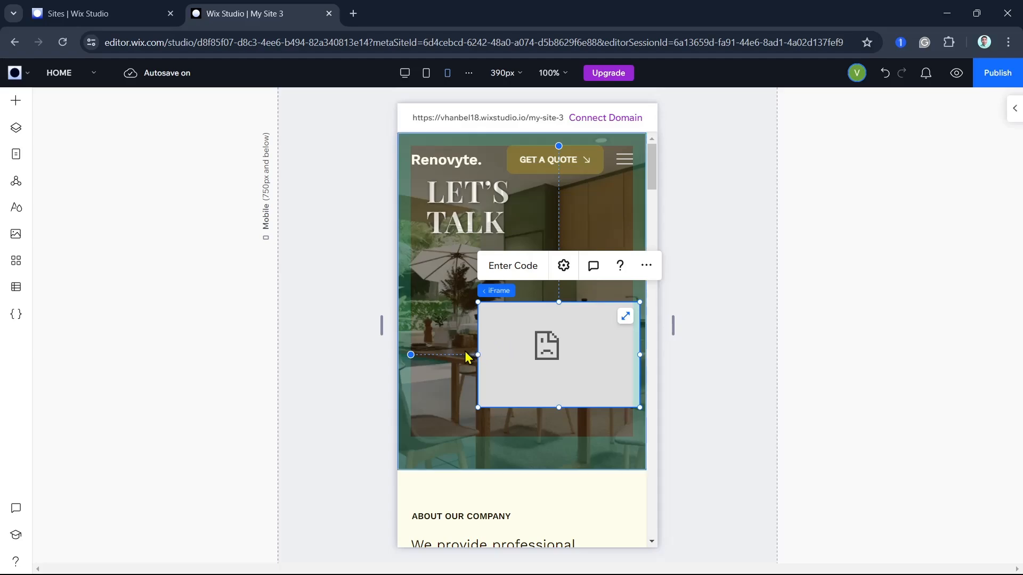
drag(538, 353, 515, 357)
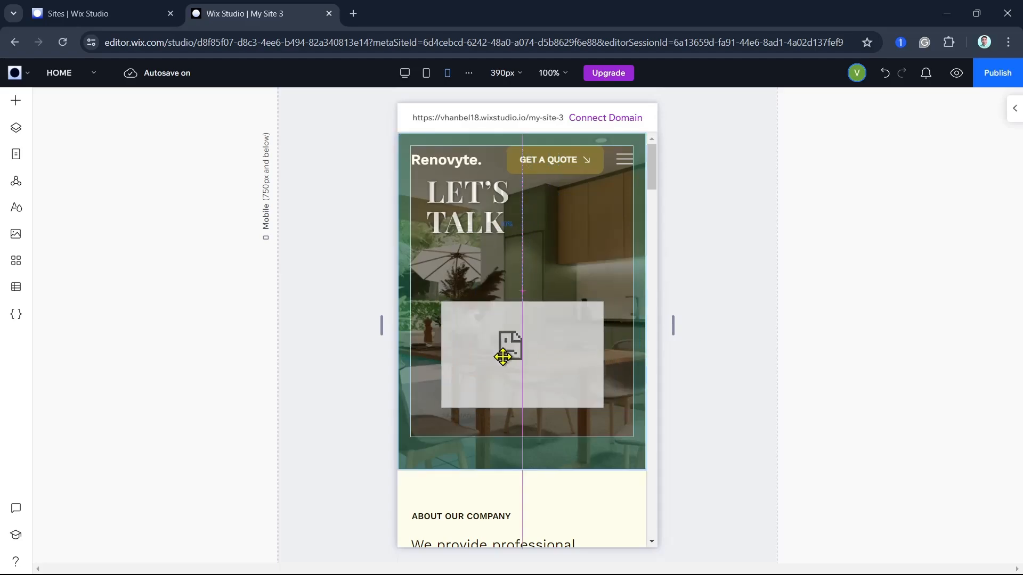
drag(503, 357, 505, 356)
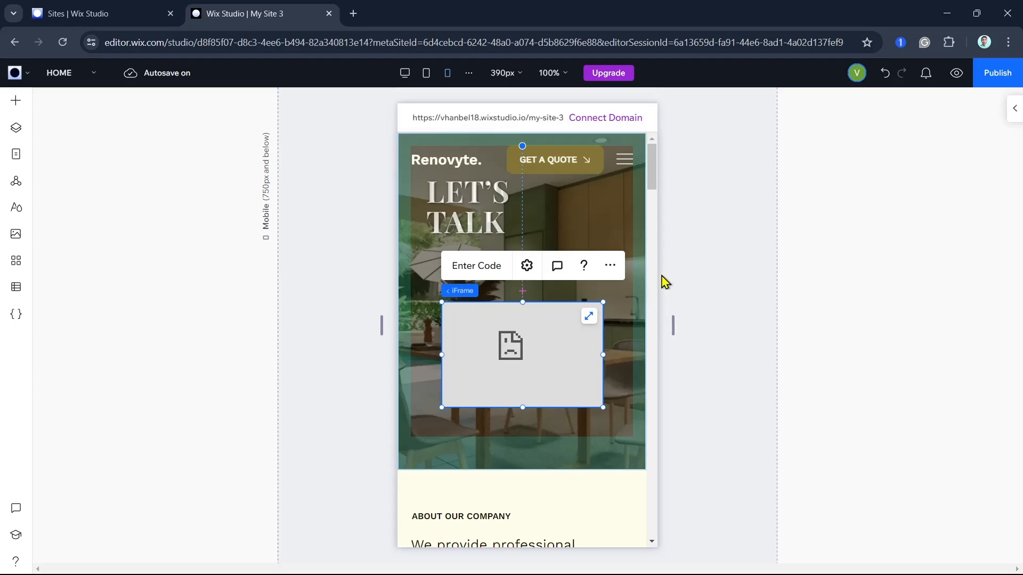
Delete the iFrame from all breakpoints and switch the page back to the desktop breakpoint.
key(Delete)
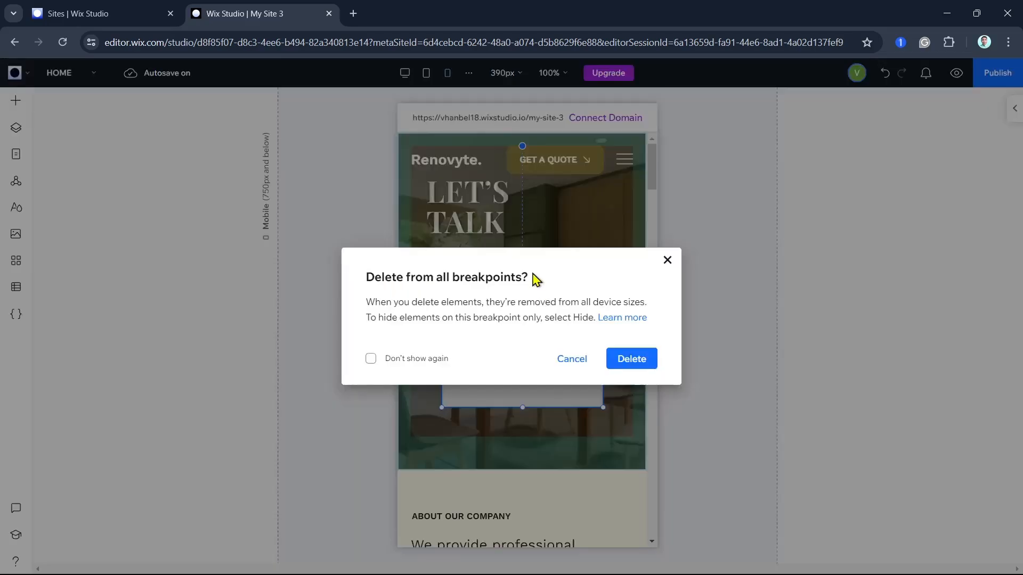
click(637, 369)
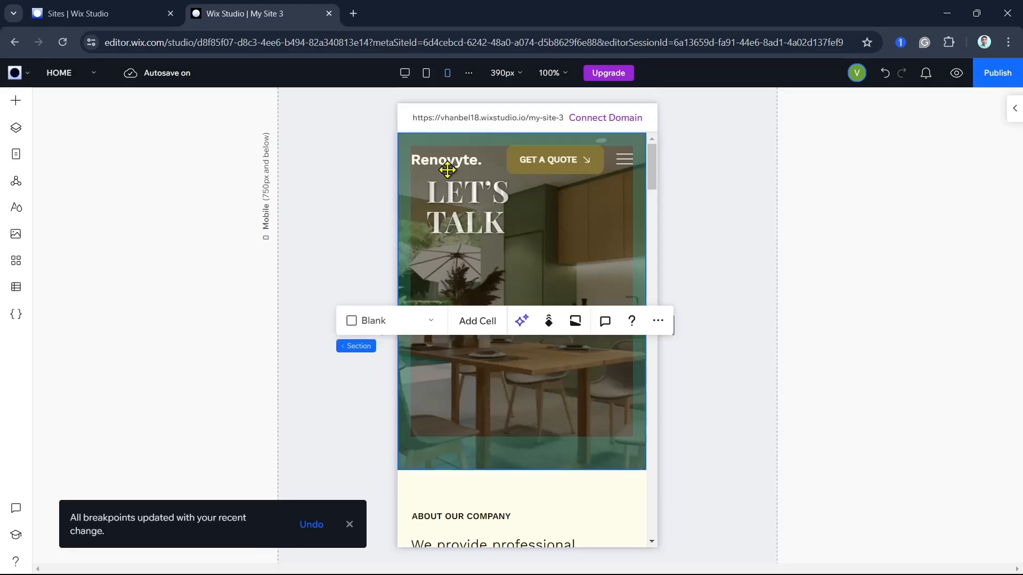
click(403, 74)
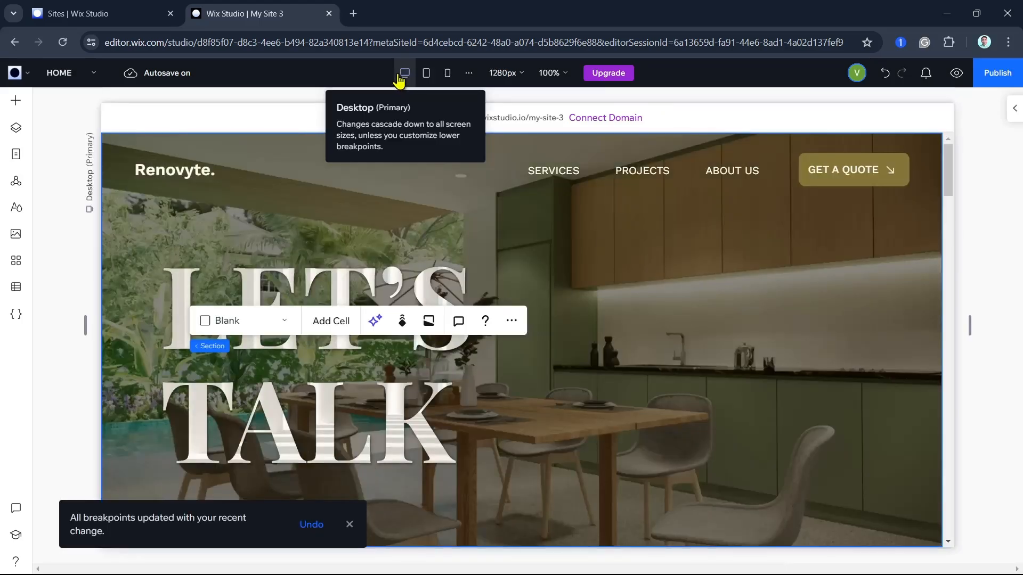